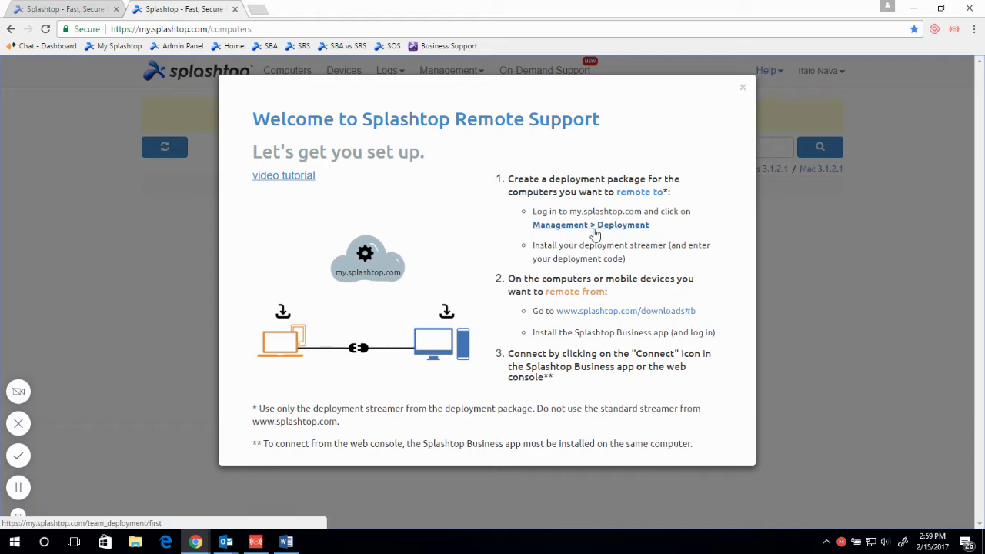
# Dismiss the welcome message, open the team's Deployment page and start creating a new deployment package.
pyautogui.click(742, 90)
pyautogui.click(466, 70)
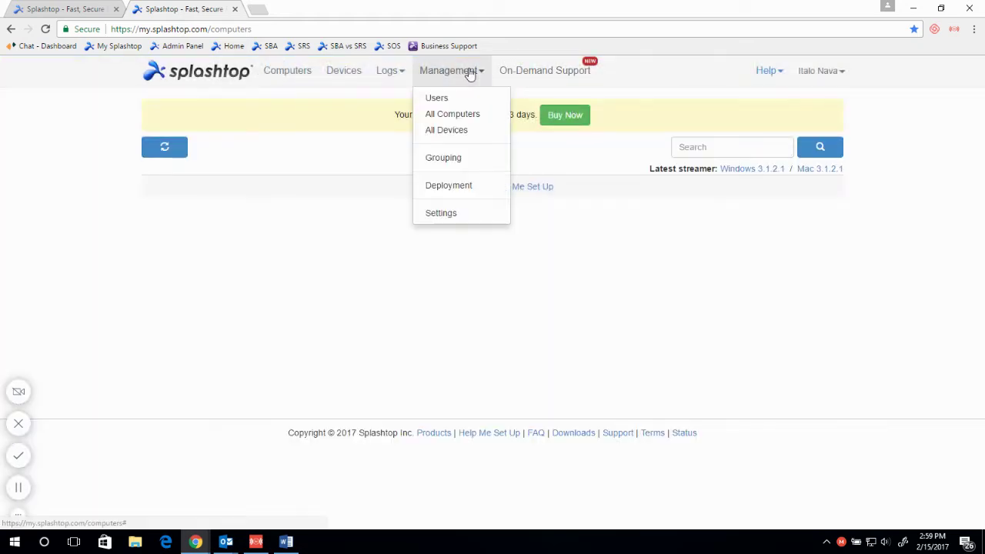
pyautogui.click(465, 186)
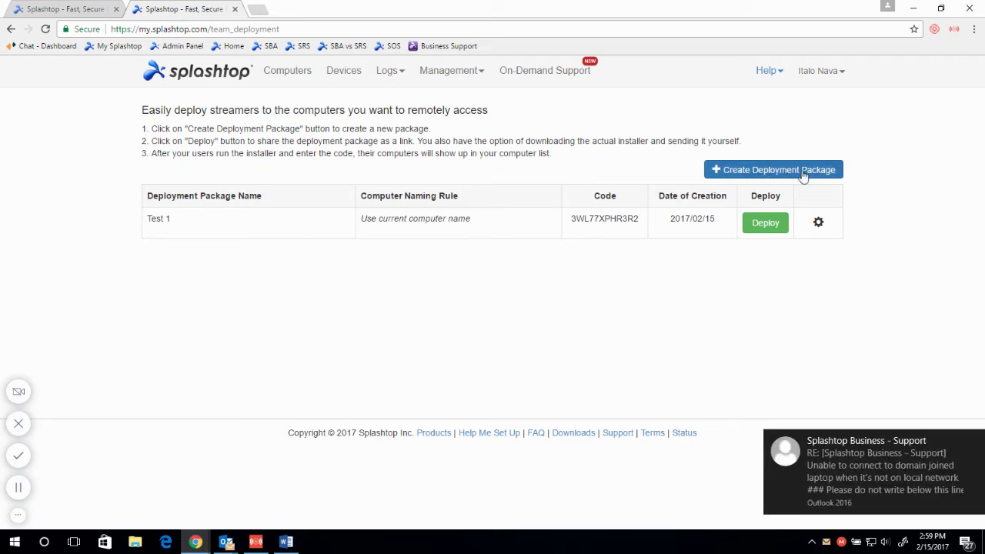
pyautogui.click(758, 172)
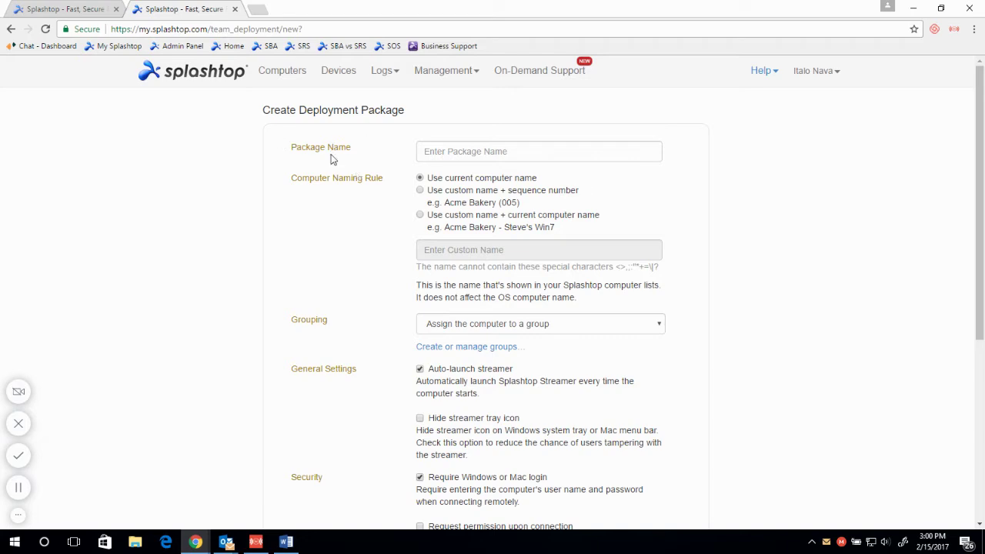
# Examine the deployment package form's naming, grouping, general, security and sound settings.
pyautogui.scroll(-4, 332, 150)
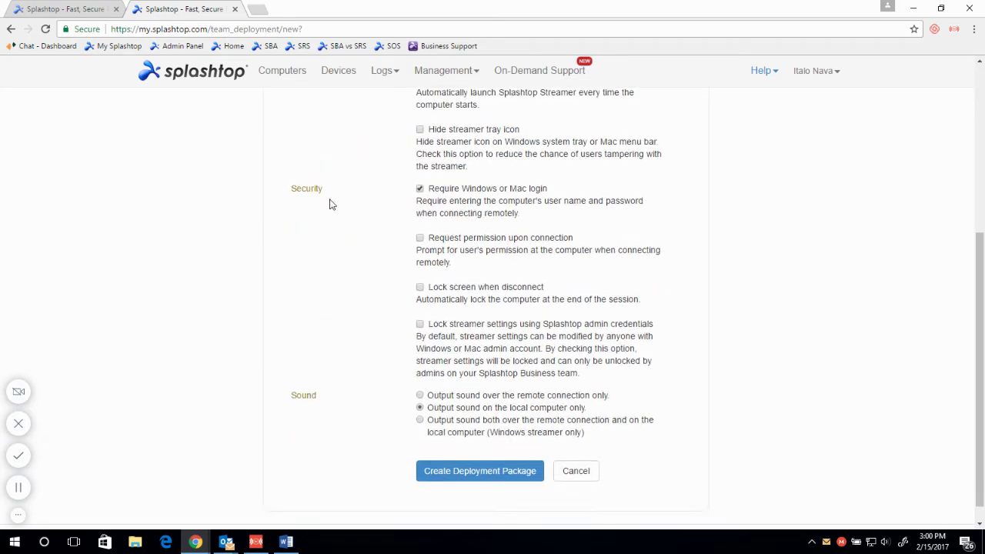
pyautogui.scroll(1, 331, 374)
pyautogui.scroll(3, 332, 369)
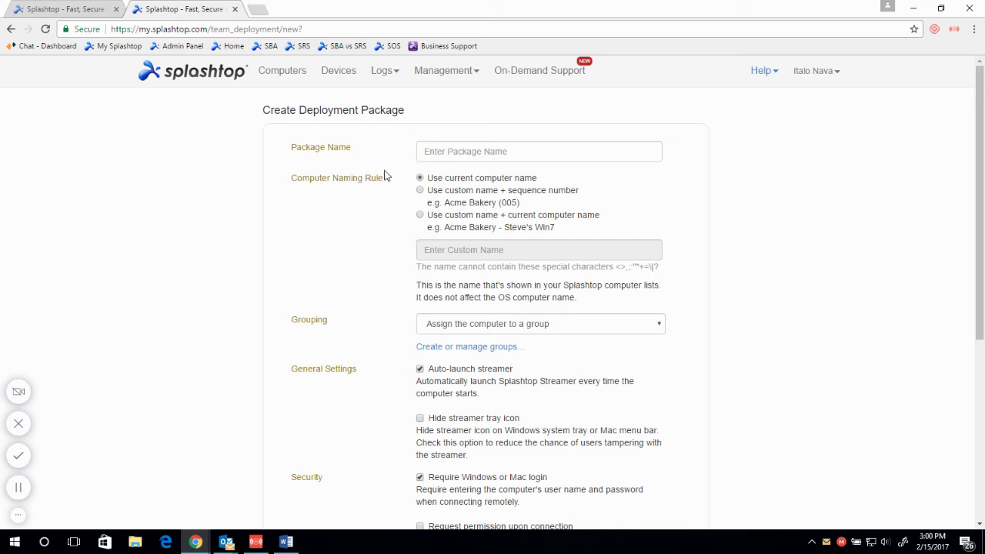
pyautogui.scroll(-2, 380, 372)
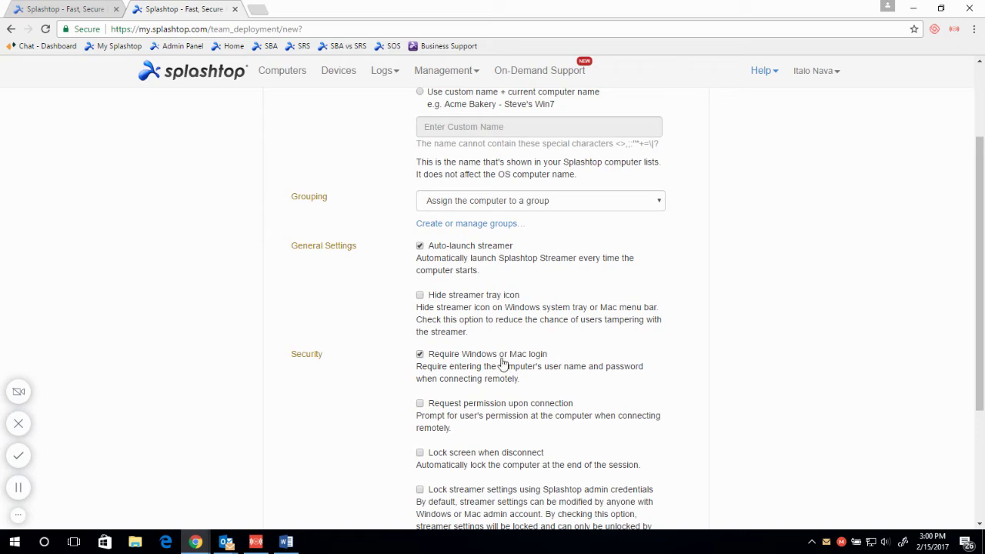
pyautogui.scroll(-3, 402, 362)
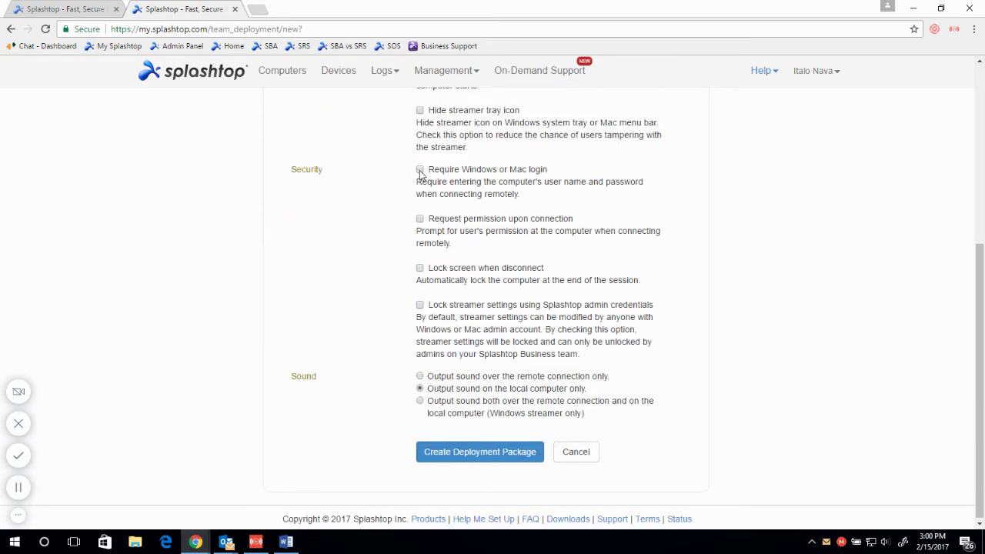
pyautogui.click(420, 170)
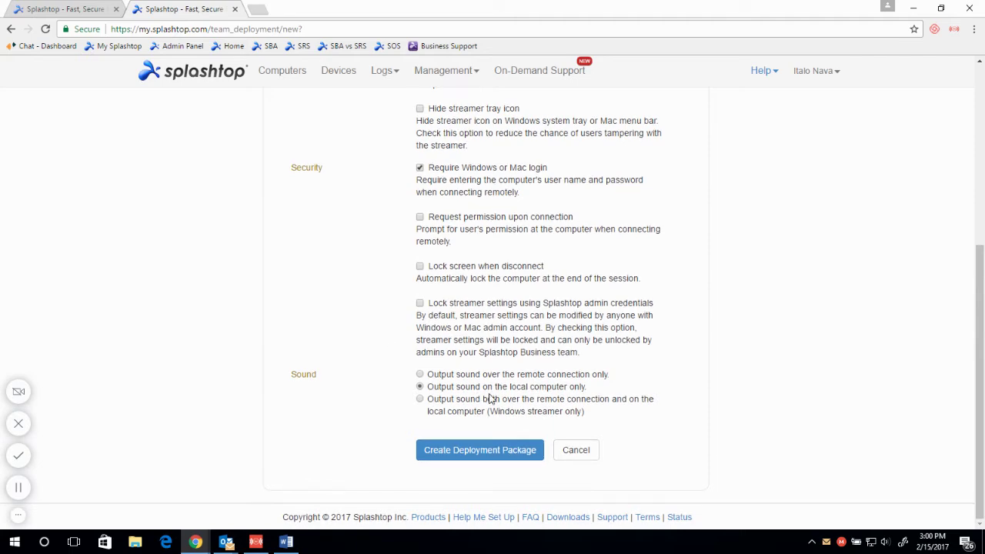
pyautogui.scroll(3, 591, 392)
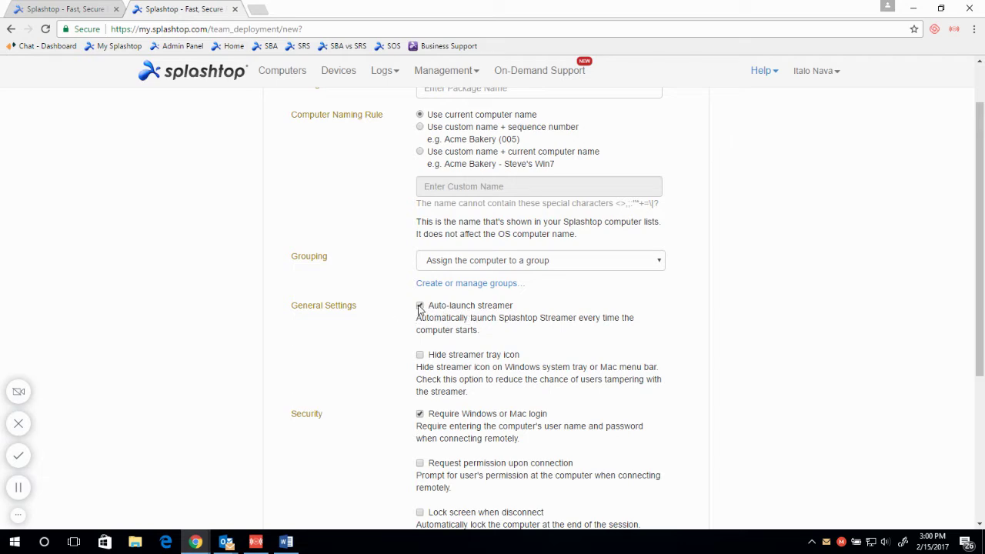
pyautogui.scroll(1, 586, 302)
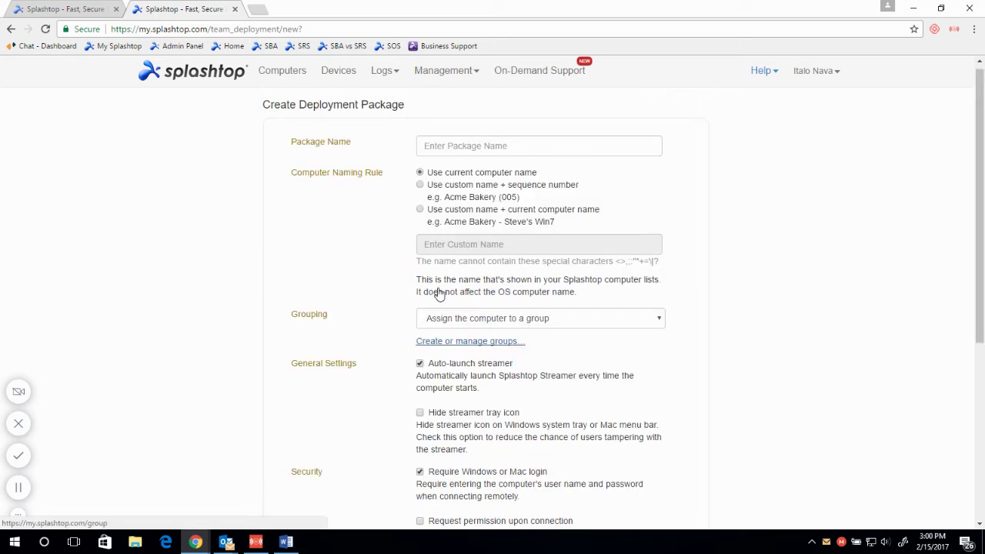
# Name the package "Test 2" and create the deployment package with the default naming, grouping, security and sound settings.
pyautogui.click(453, 150)
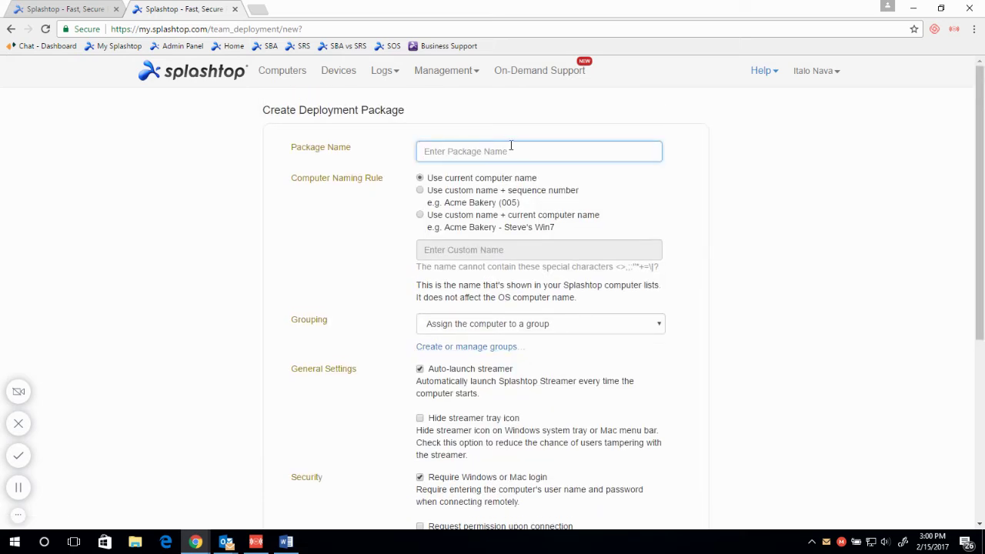
pyautogui.write('Test')
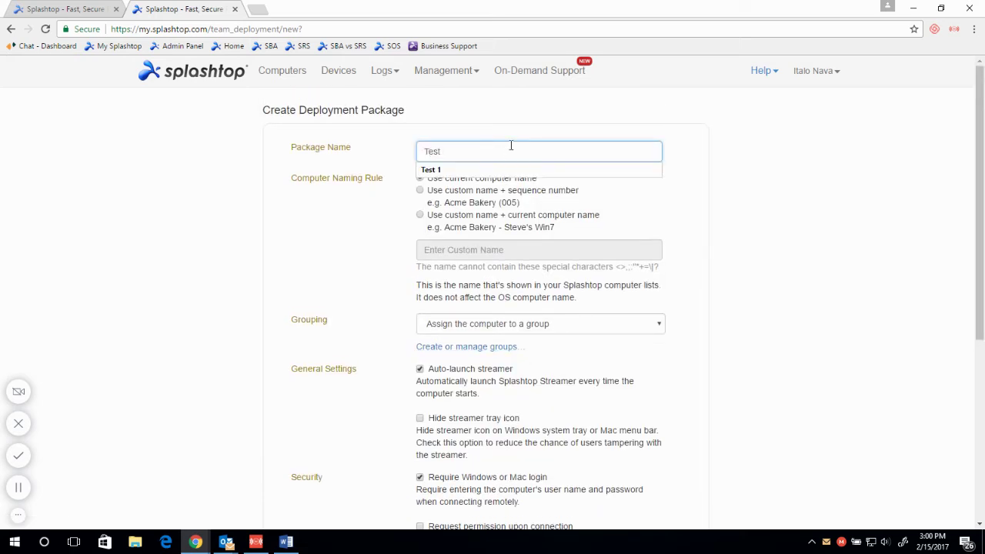
pyautogui.write(' 2')
pyautogui.click(709, 224)
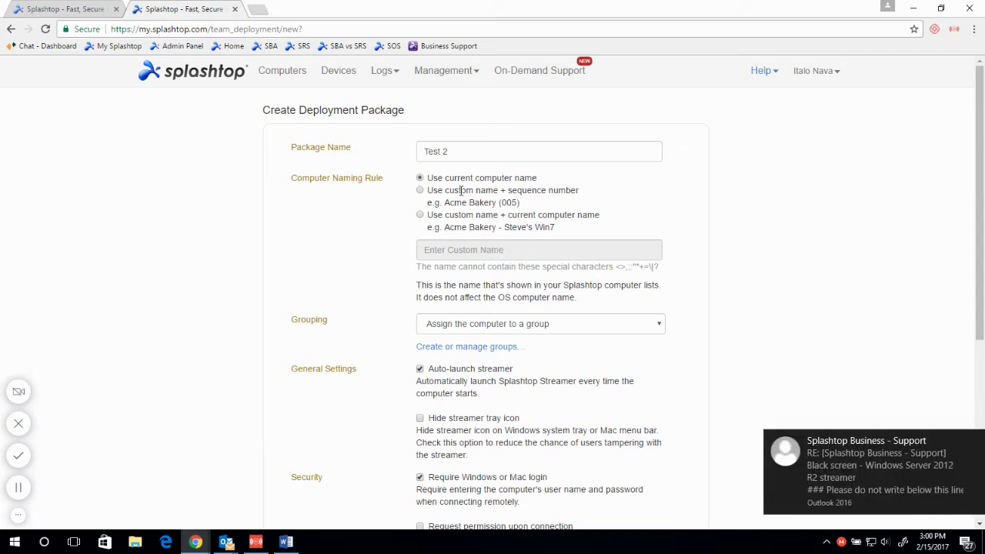
pyautogui.click(541, 326)
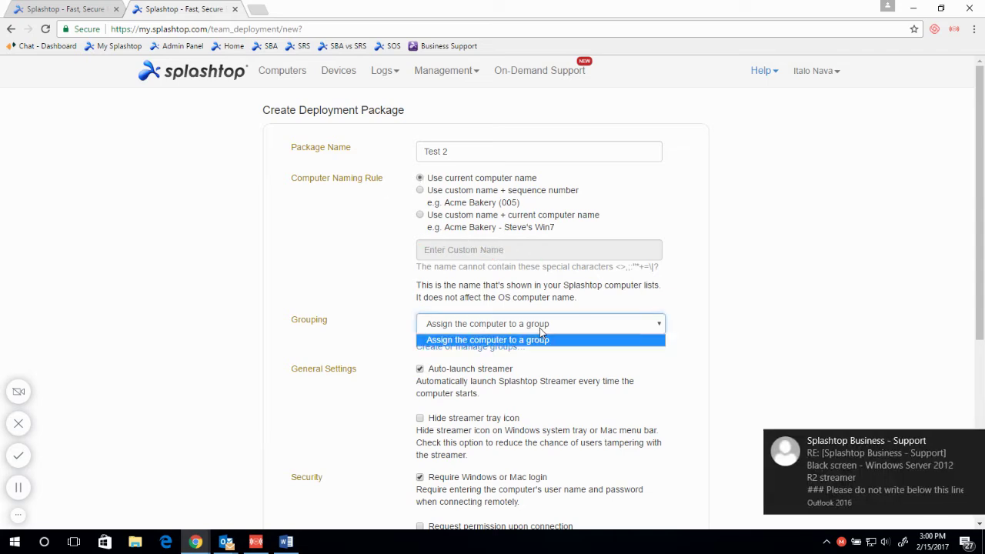
pyautogui.click(376, 270)
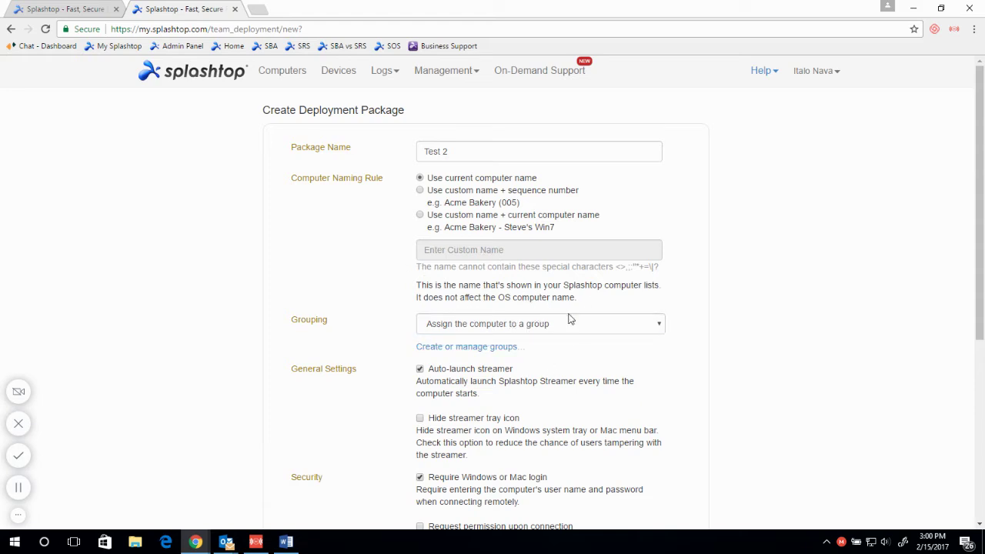
pyautogui.scroll(-5, 450, 285)
pyautogui.click(461, 459)
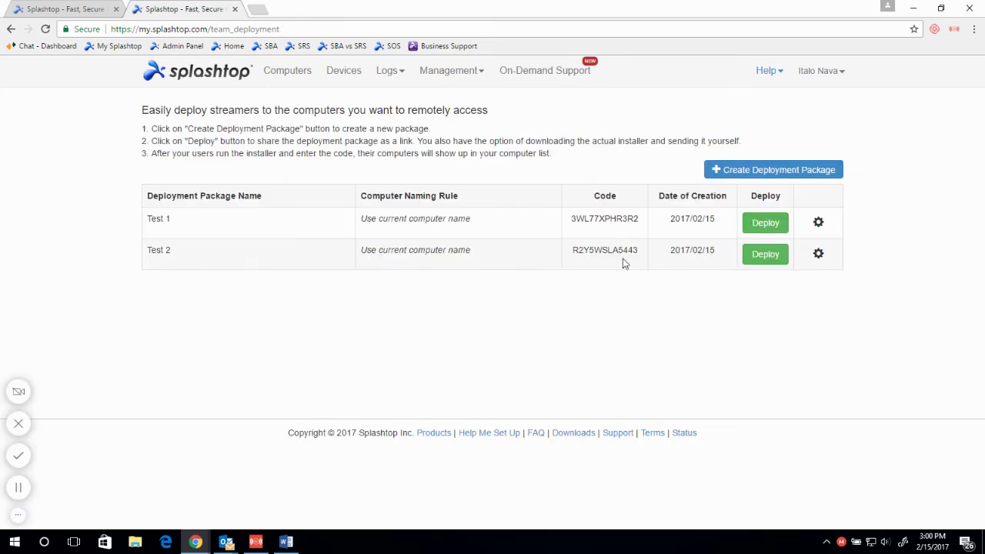
# Open the deploy options for the Test 2 package and review its installer link and installer platform choices.
pyautogui.moveTo(568, 256); pyautogui.dragTo(641, 251)
pyautogui.click(776, 257)
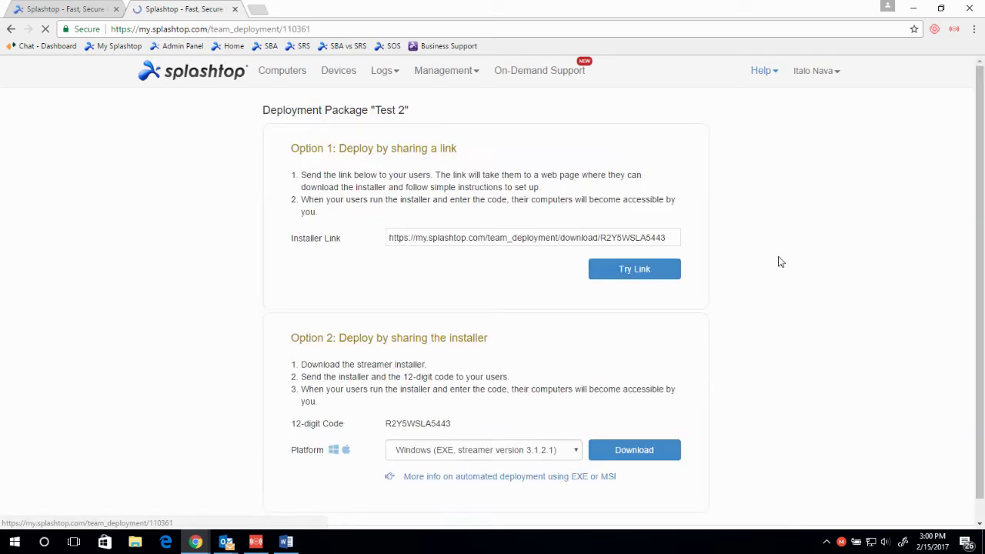
pyautogui.click(477, 237)
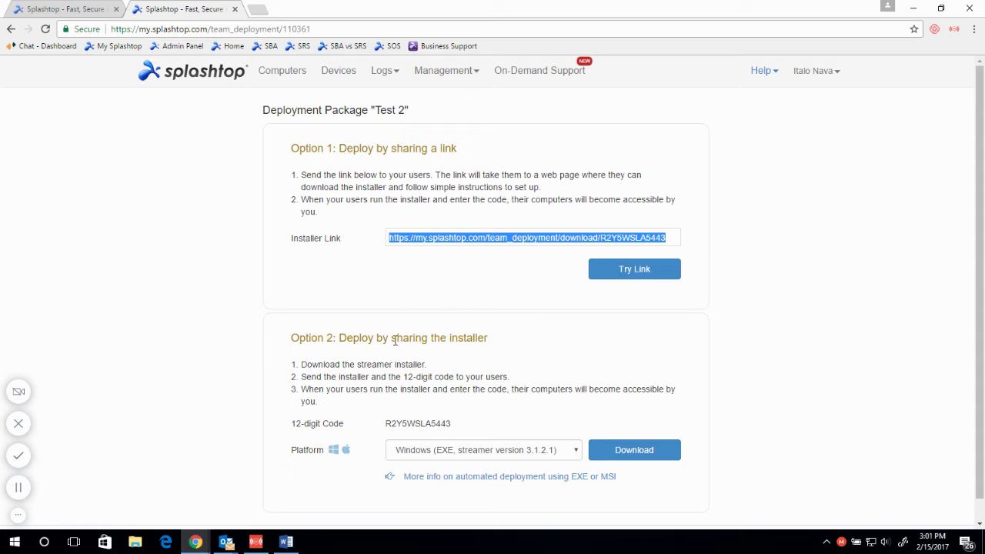
pyautogui.click(502, 450)
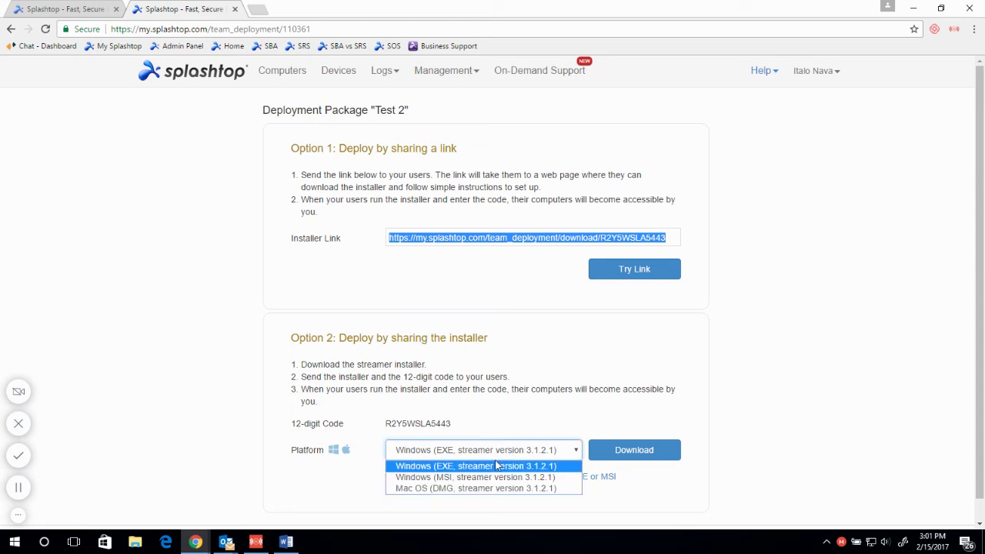
pyautogui.click(520, 449)
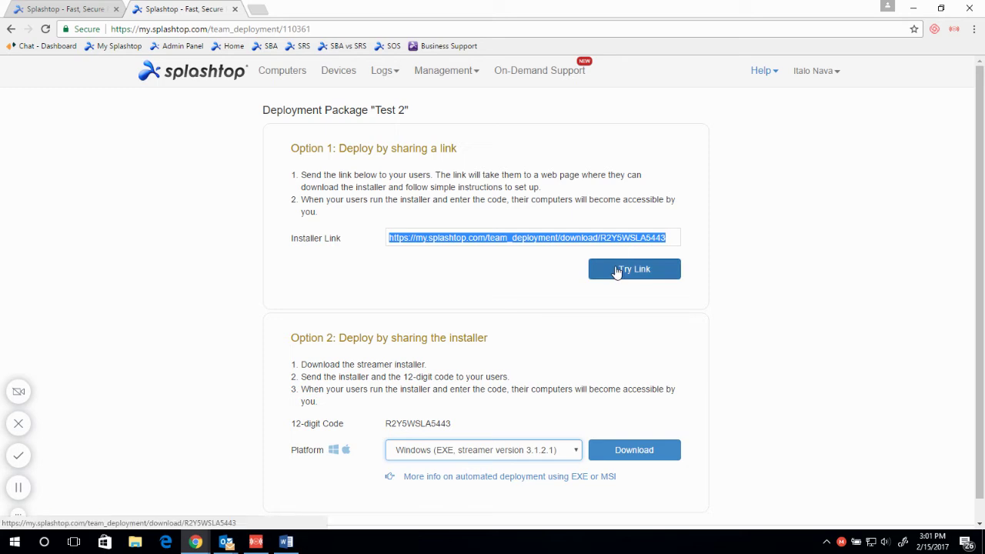
# Try the package's installer link and confirm on its page that remote access to the computer is allowed.
pyautogui.click(623, 271)
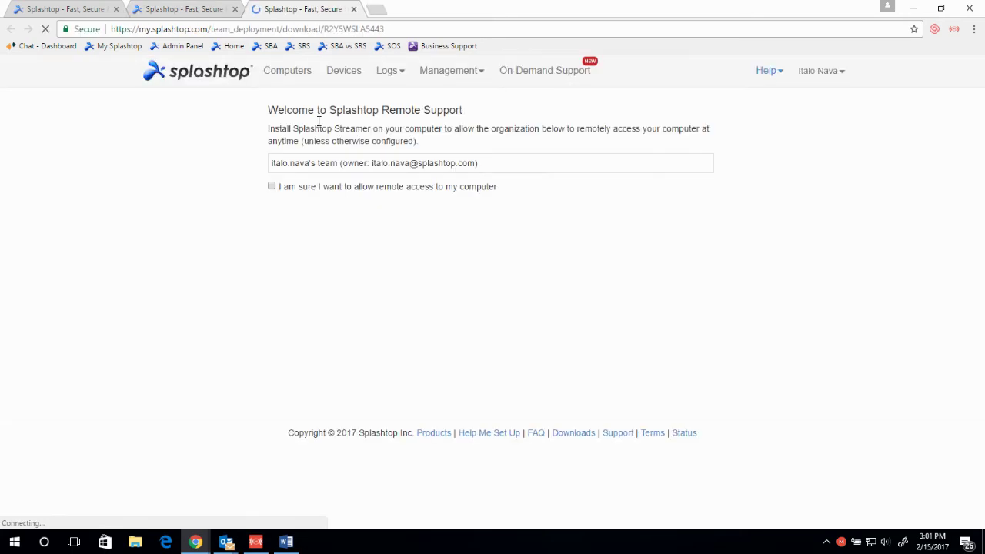
pyautogui.click(384, 70)
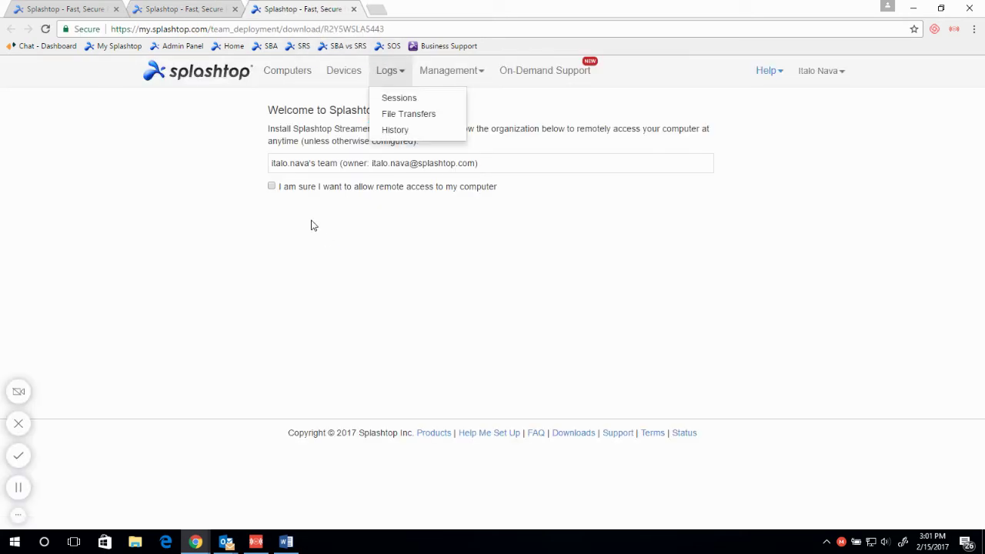
pyautogui.click(251, 223)
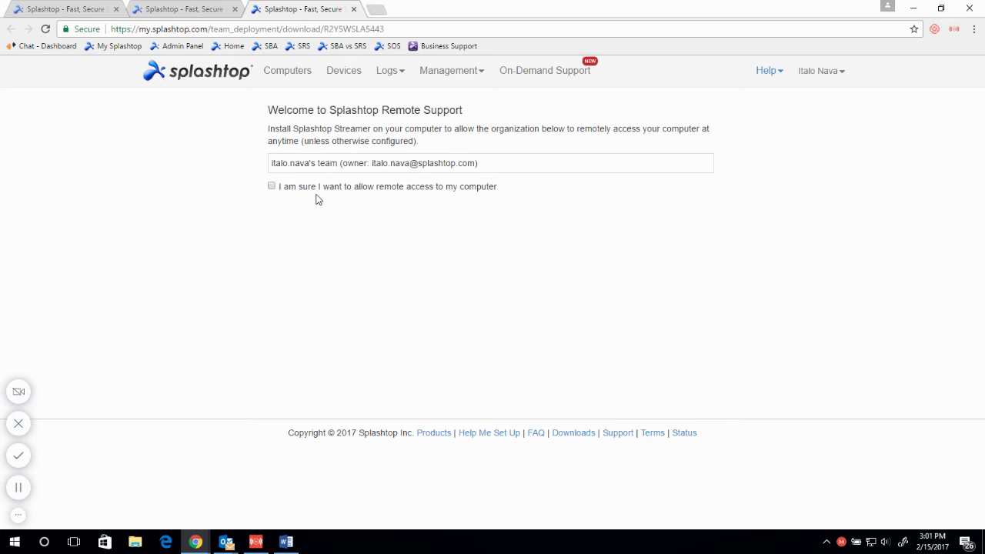
pyautogui.click(271, 186)
# Review the installation instructions, then download the Windows streamer installer and run it.
pyautogui.scroll(-2, 467, 287)
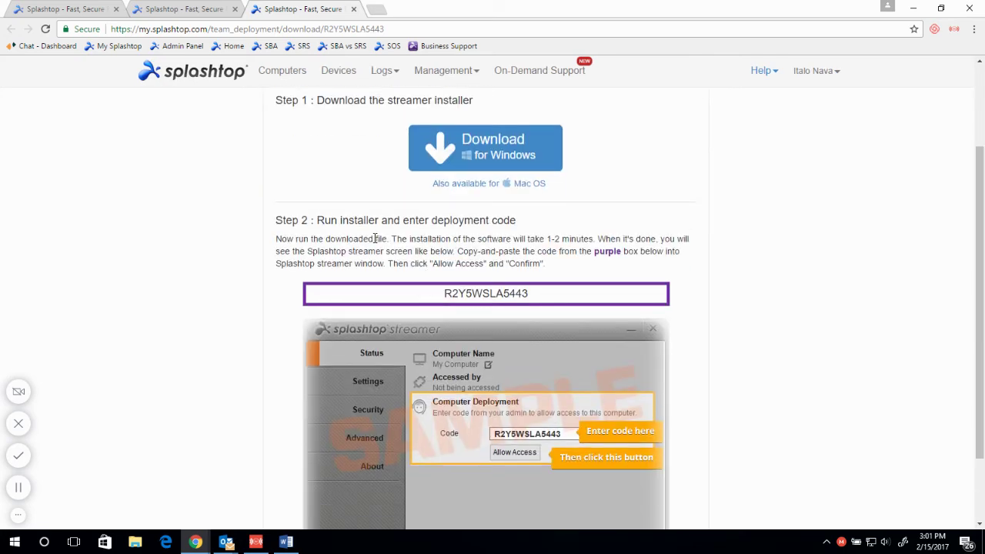
pyautogui.scroll(1, 475, 141)
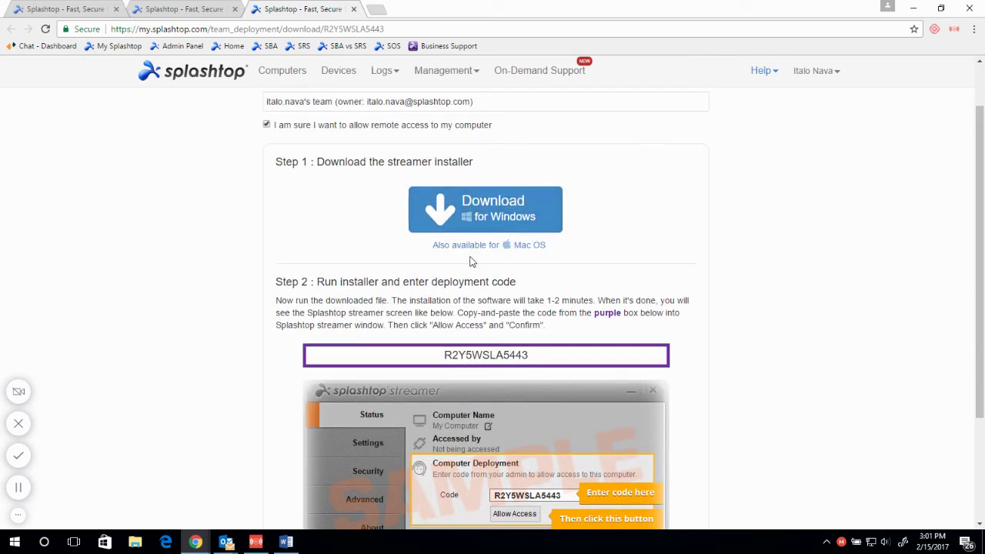
pyautogui.scroll(-1, 325, 286)
pyautogui.scroll(-1, 398, 237)
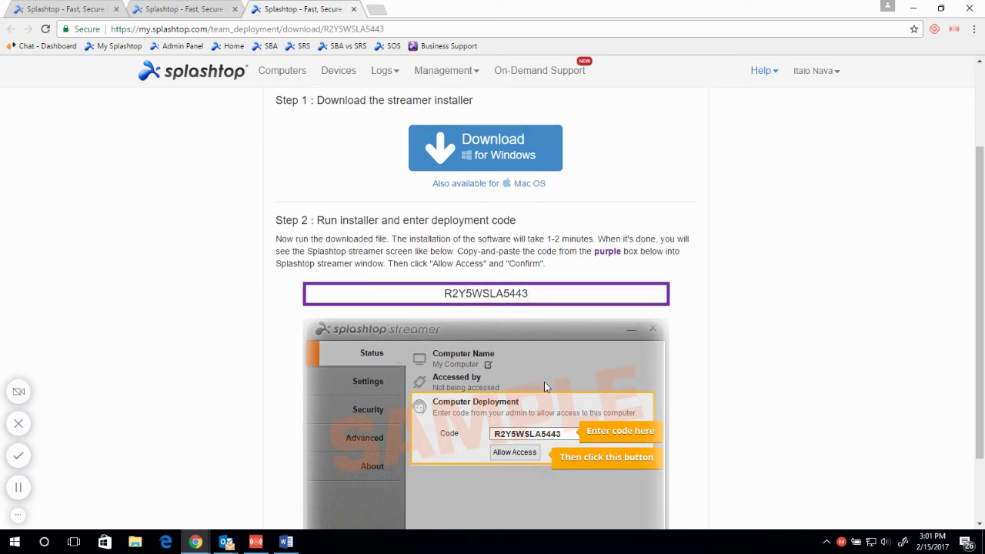
pyautogui.scroll(2, 508, 362)
pyautogui.click(511, 267)
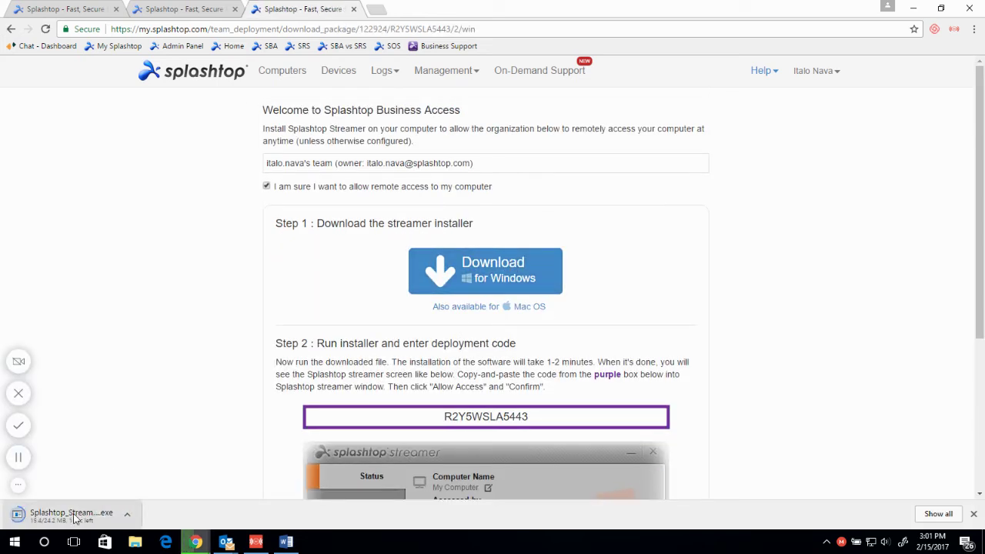
pyautogui.scroll(-2, 676, 277)
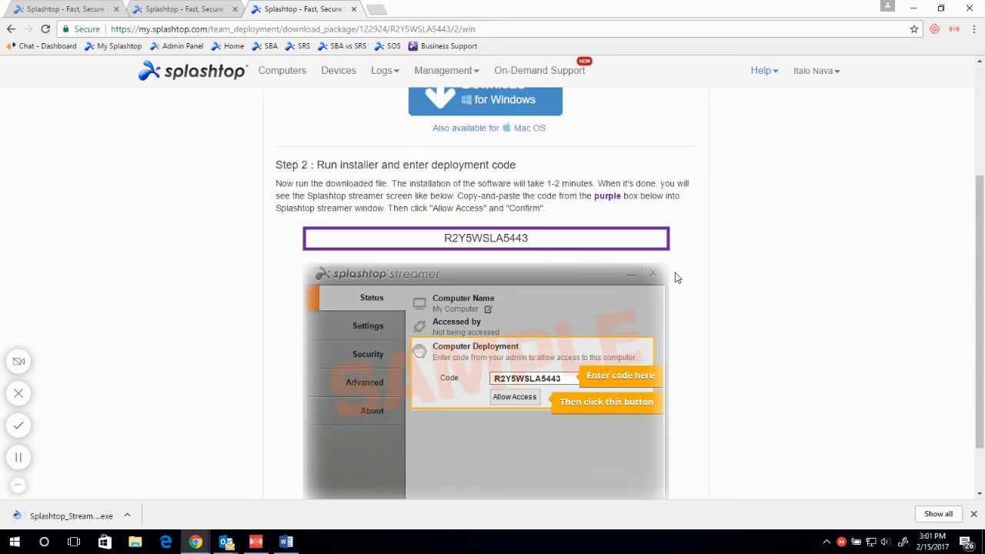
pyautogui.click(71, 516)
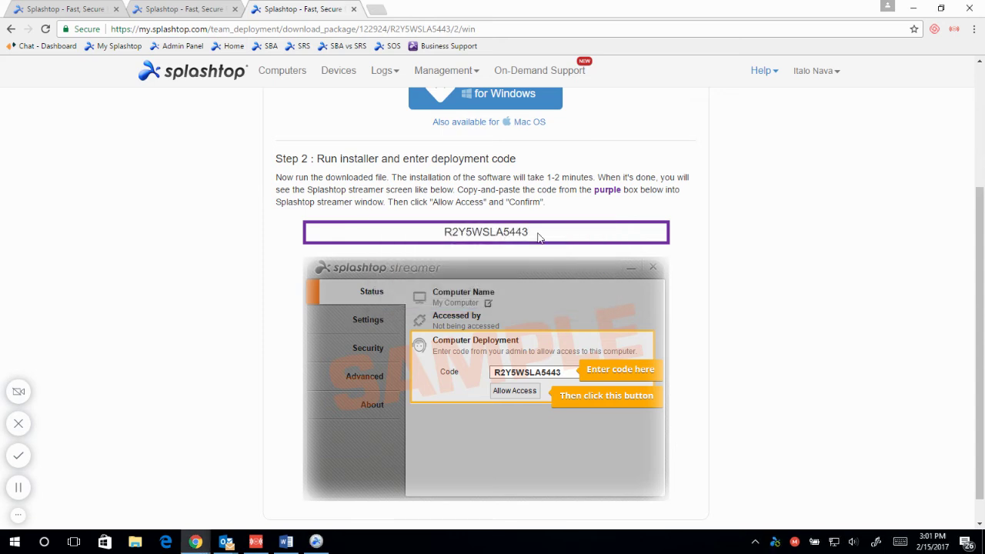
pyautogui.click(380, 69)
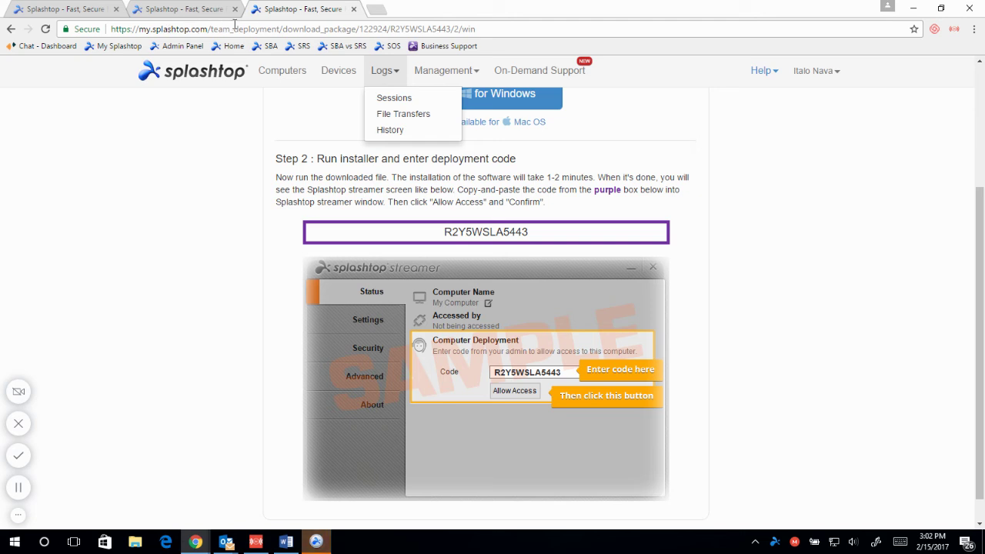
pyautogui.click(445, 70)
pyautogui.click(762, 70)
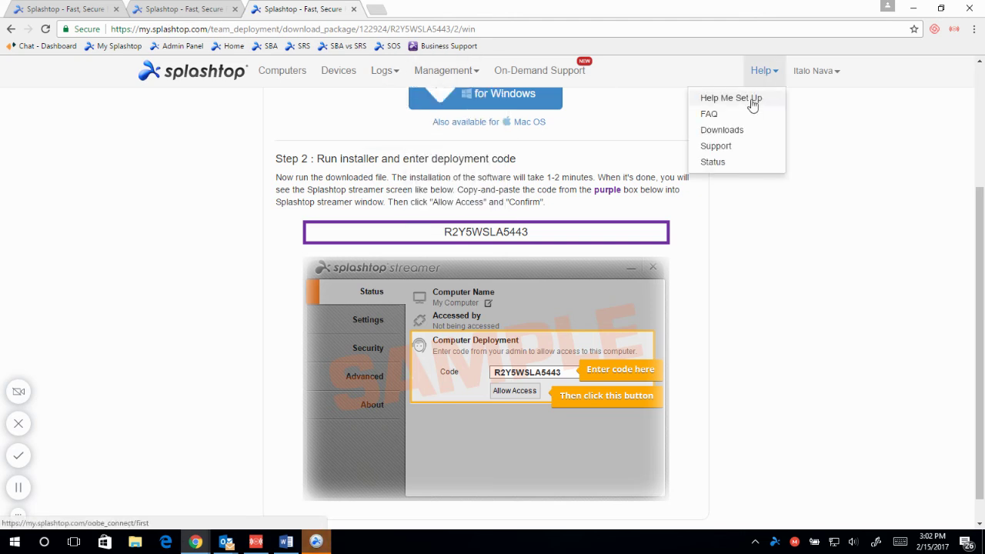
# Switch to the installed Splashtop Streamer, move its window slightly lower, and check the hidden notification area icons.
pyautogui.click(325, 542)
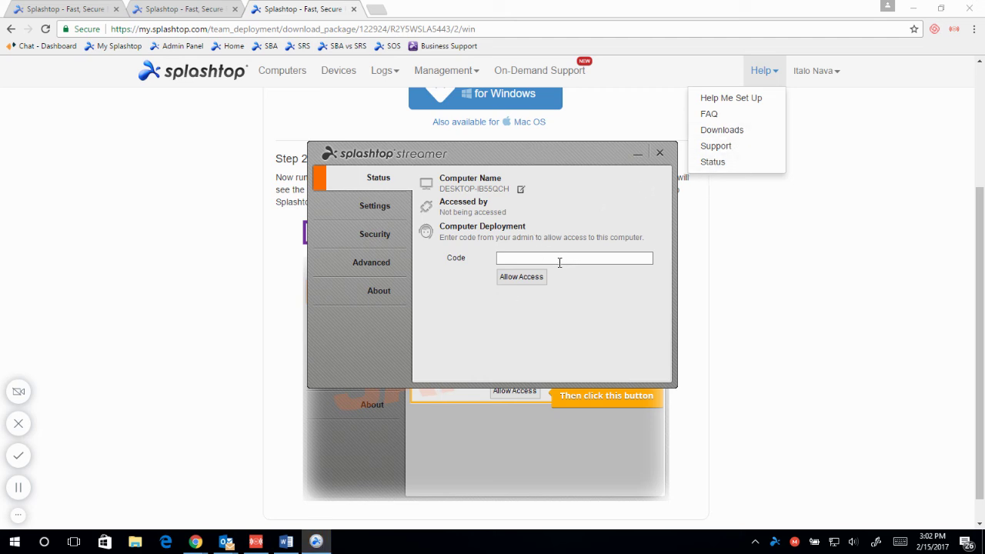
pyautogui.moveTo(533, 154); pyautogui.dragTo(548, 200)
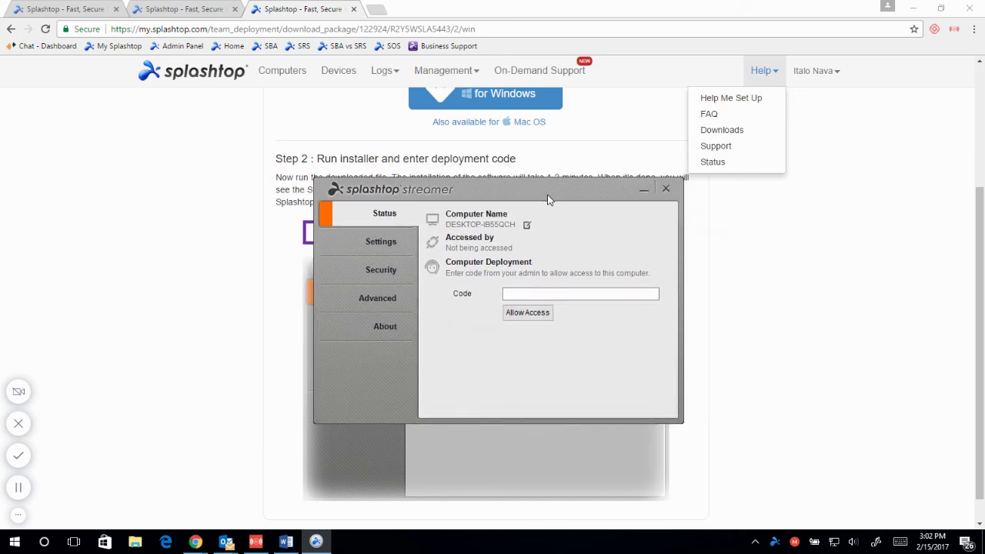
pyautogui.click(755, 541)
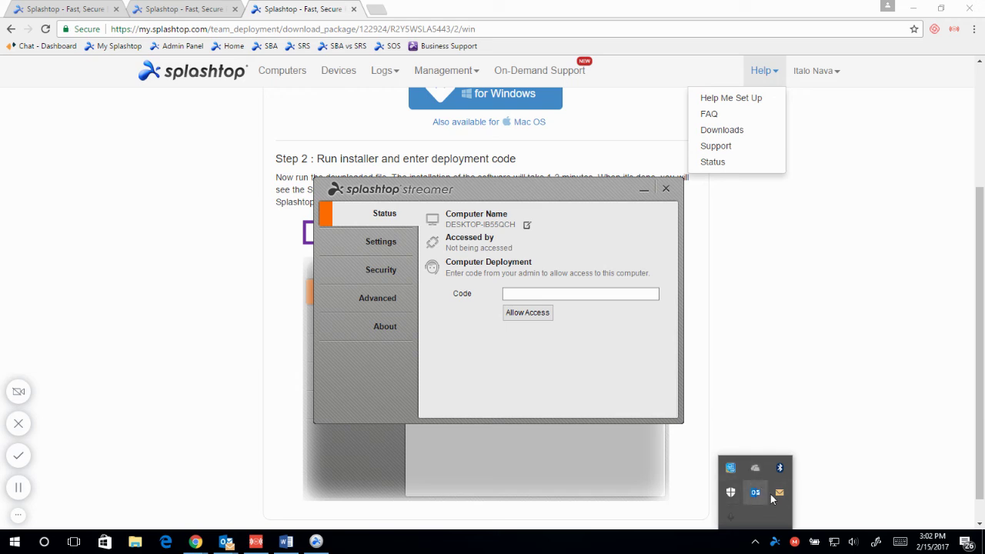
pyautogui.click(547, 295)
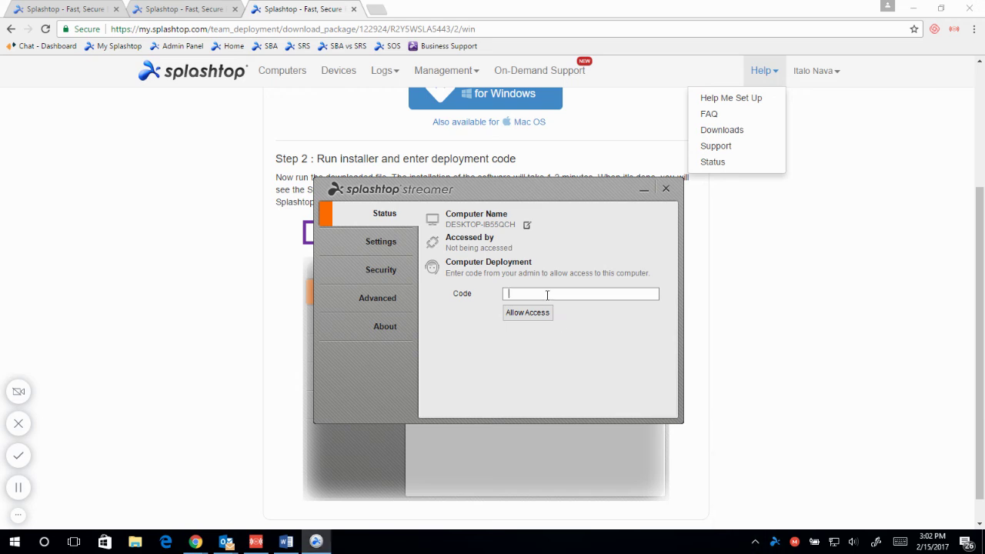
# Review the streamer's general settings, security options and advanced options, including the port, proxy, mirror driver and log file sections.
pyautogui.click(383, 241)
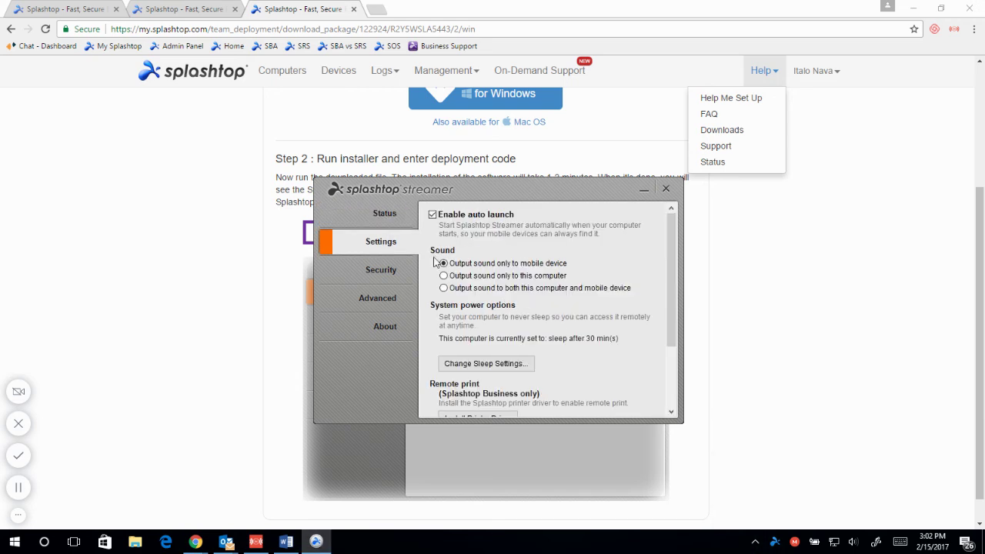
pyautogui.click(381, 269)
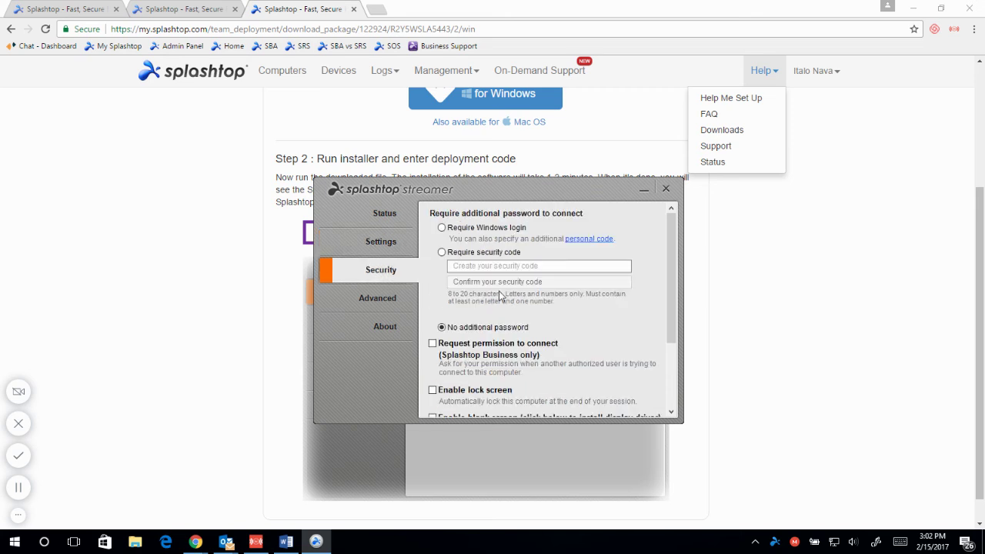
pyautogui.click(376, 301)
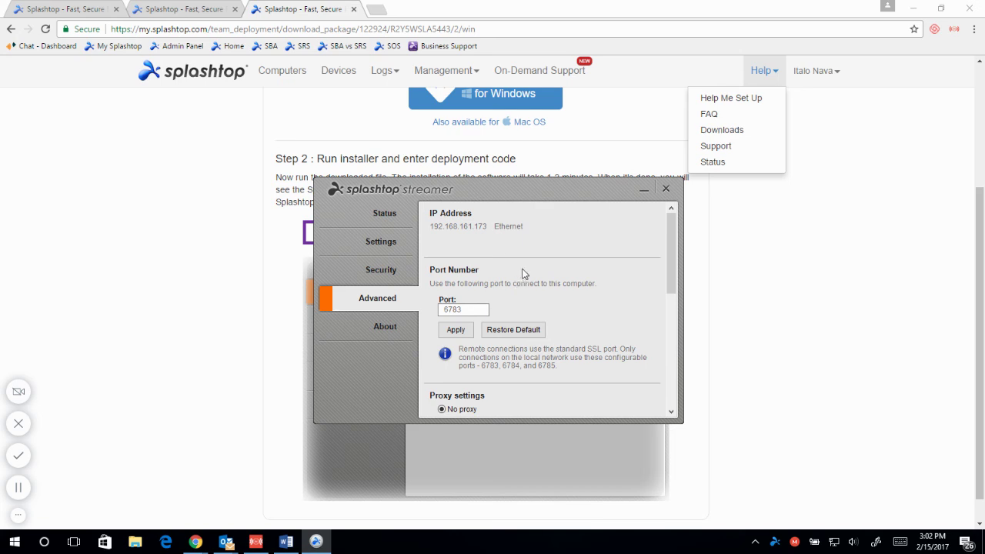
pyautogui.scroll(-8, 517, 342)
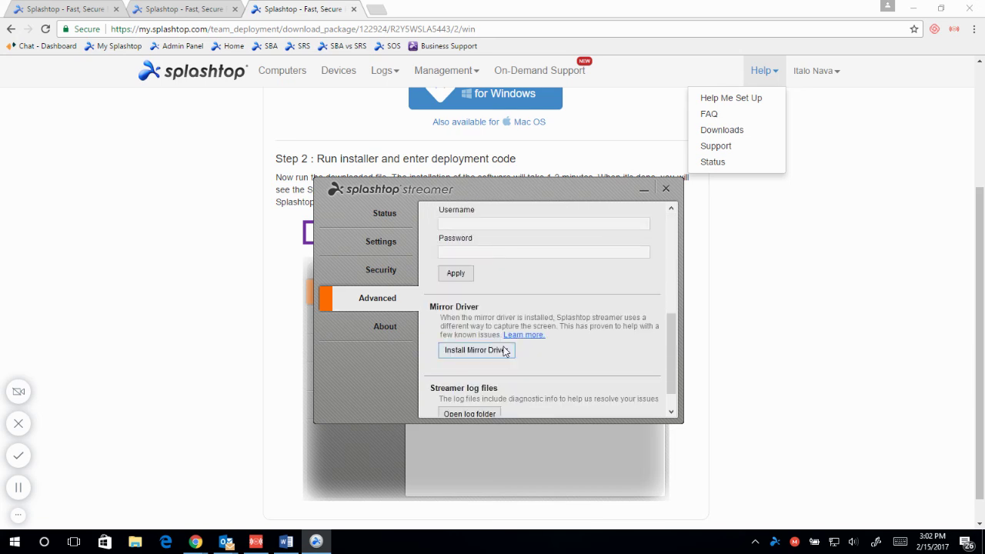
pyautogui.scroll(-1, 485, 342)
# Paste the deployment code into the streamer's status page, allow access, and confirm that the team may access this computer.
pyautogui.click(390, 216)
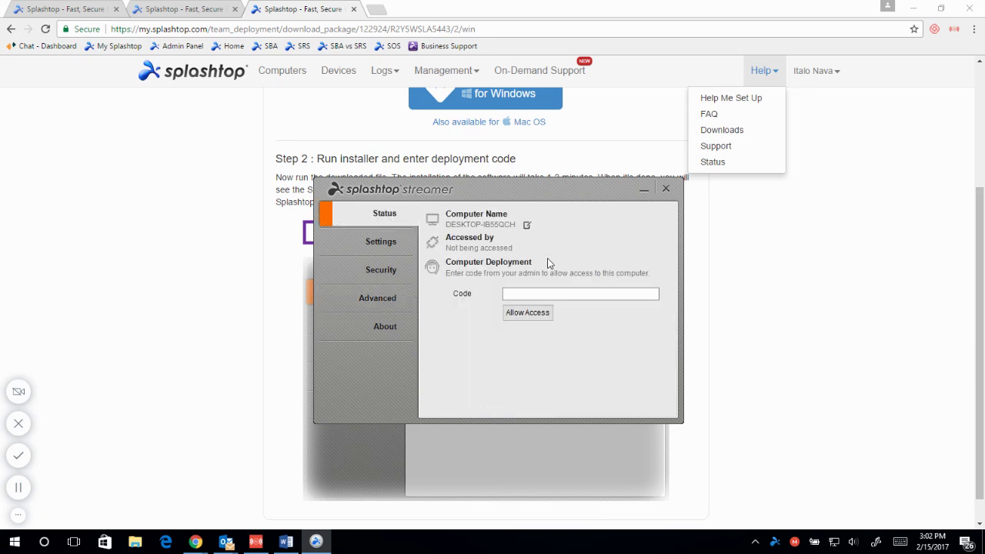
pyautogui.rightClick(555, 294)
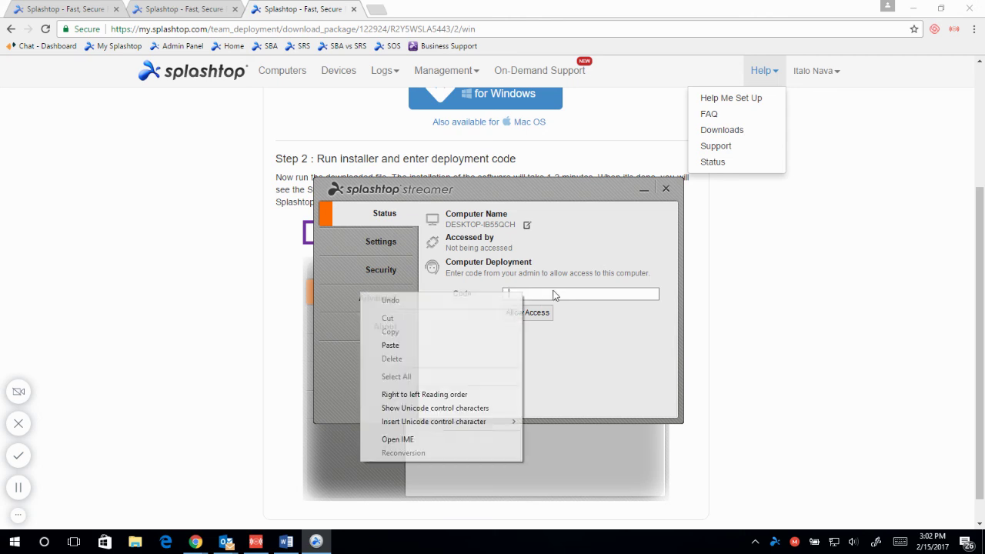
pyautogui.click(444, 343)
pyautogui.click(542, 312)
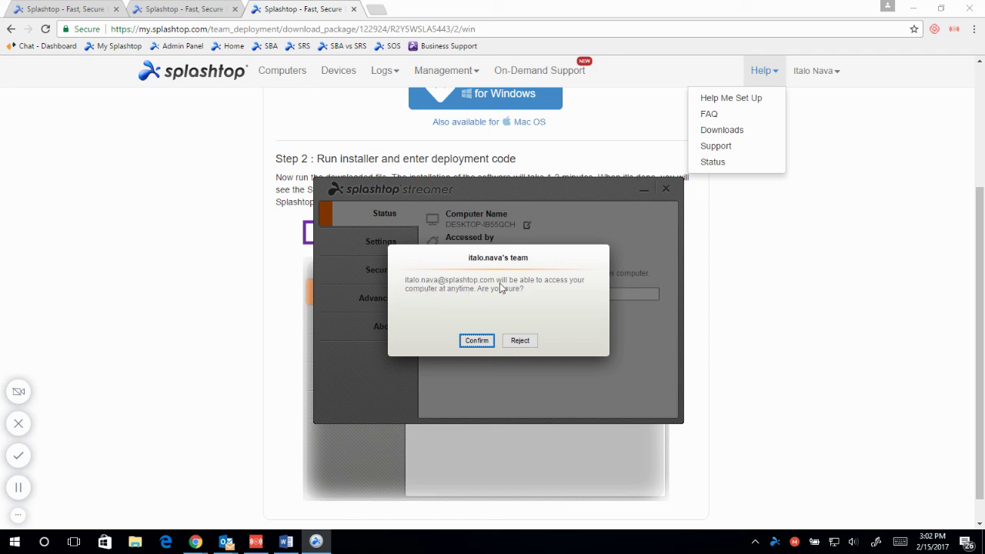
pyautogui.click(475, 345)
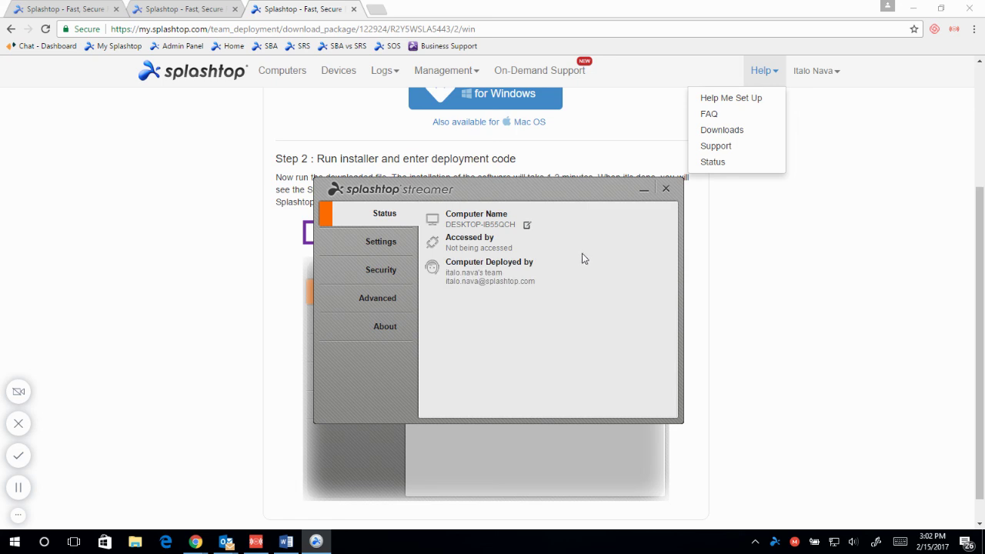
# Return to the Splashtop web console, check the computers list for the newly deployed computer, and open the account options.
pyautogui.click(771, 273)
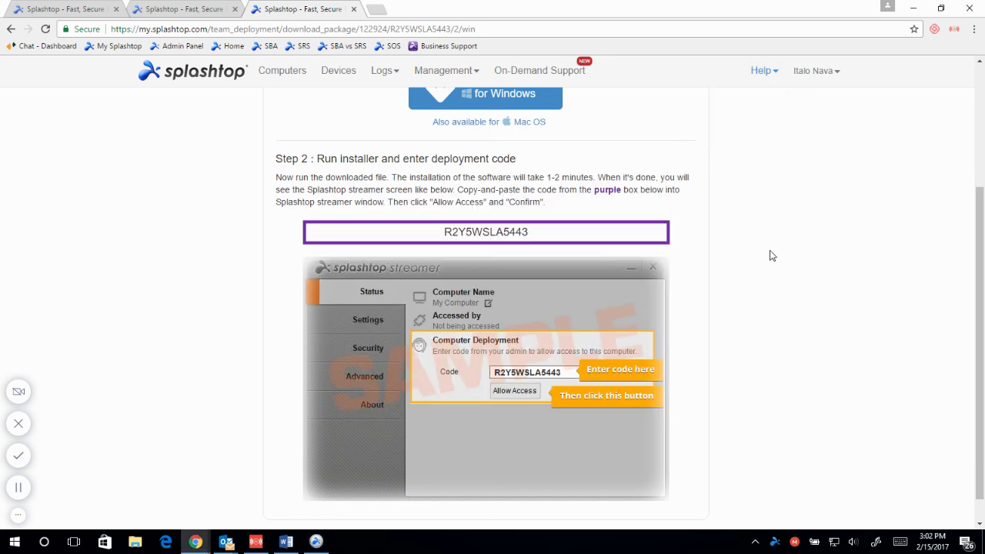
pyautogui.click(272, 77)
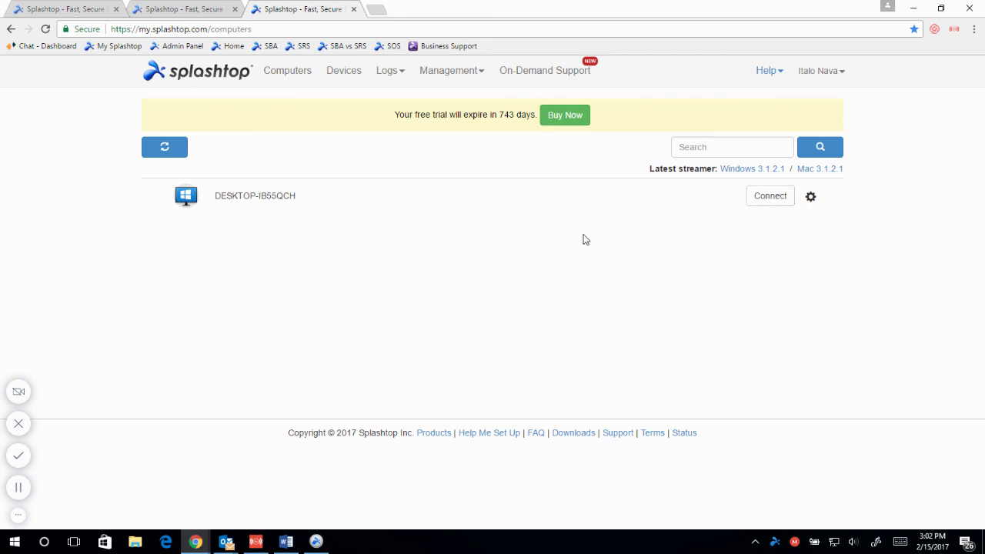
pyautogui.click(817, 70)
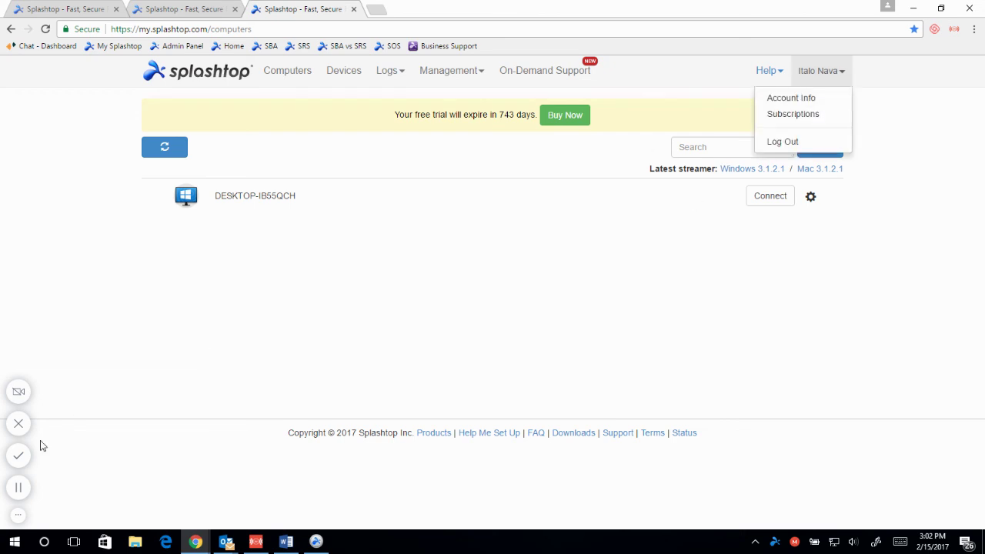